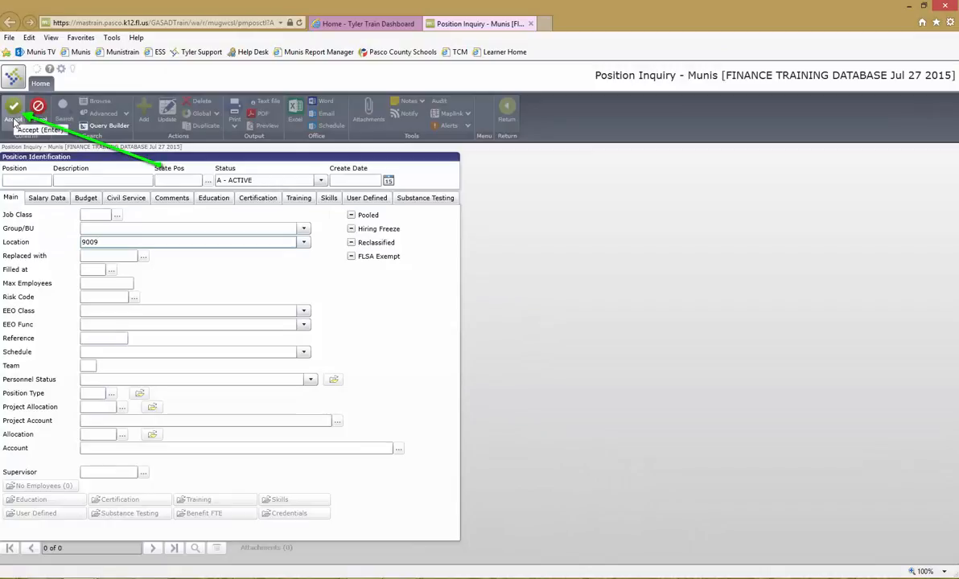
- Run the active-position search for location 9009
left_click(14, 121)
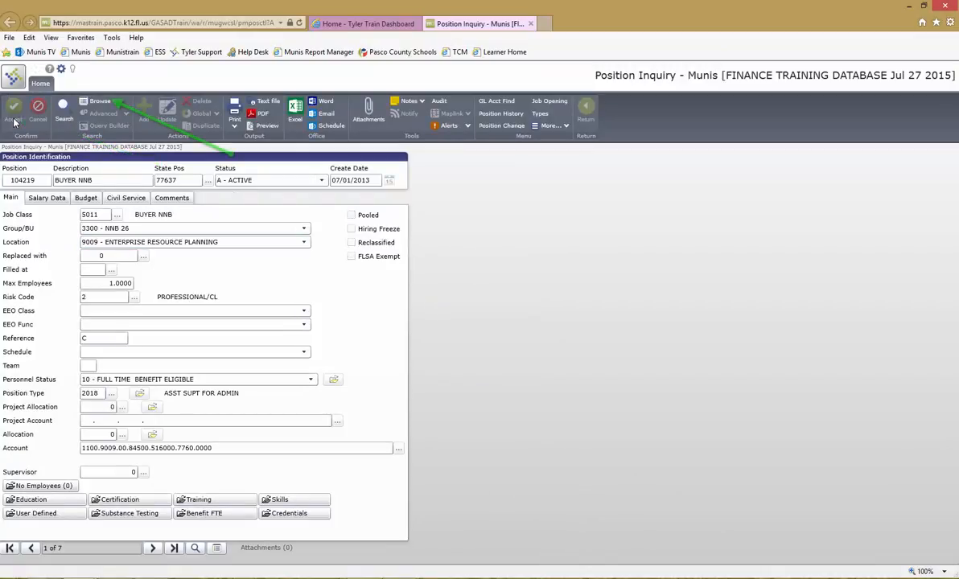
- Browse the results sorted by description and open position 104807 HELP DESK TRAINER
left_click(99, 103)
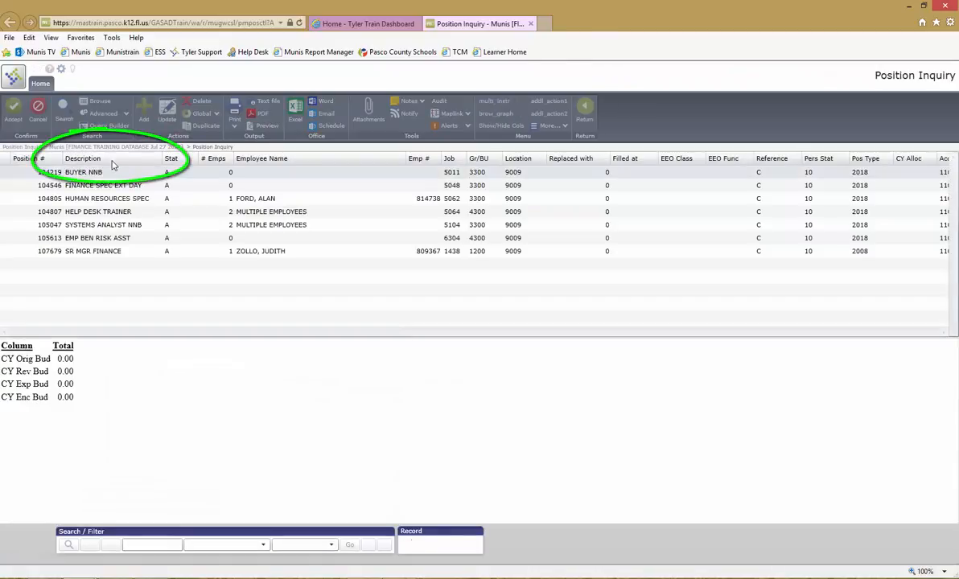
left_click(112, 161)
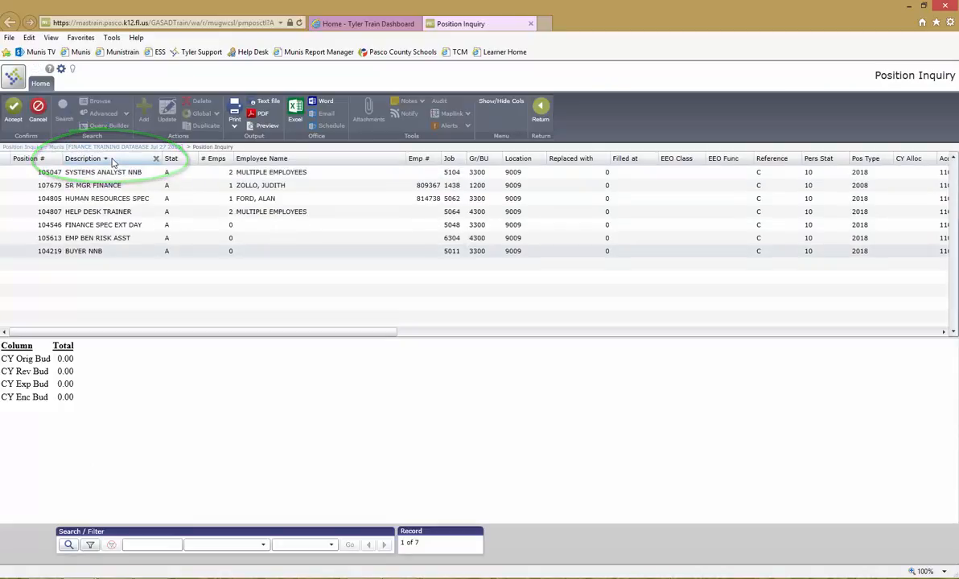
left_click(113, 214)
left_click(13, 108)
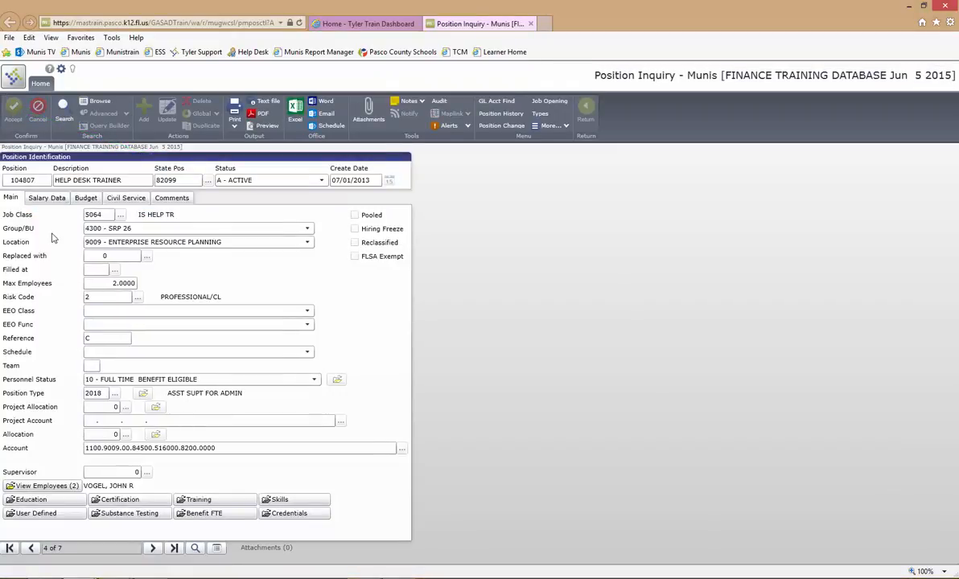
- Search on position number 104807 so only that record is loaded
left_click(64, 117)
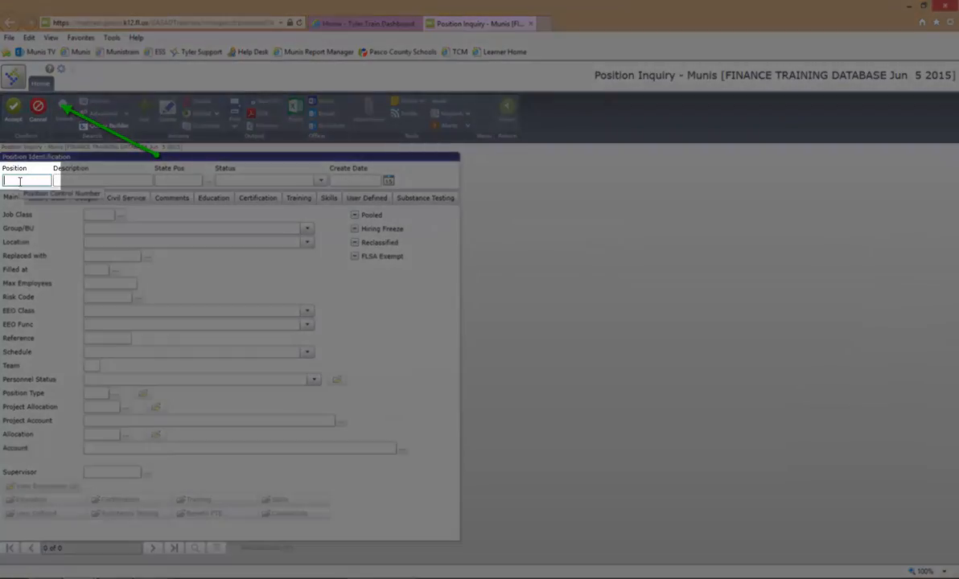
type("104")
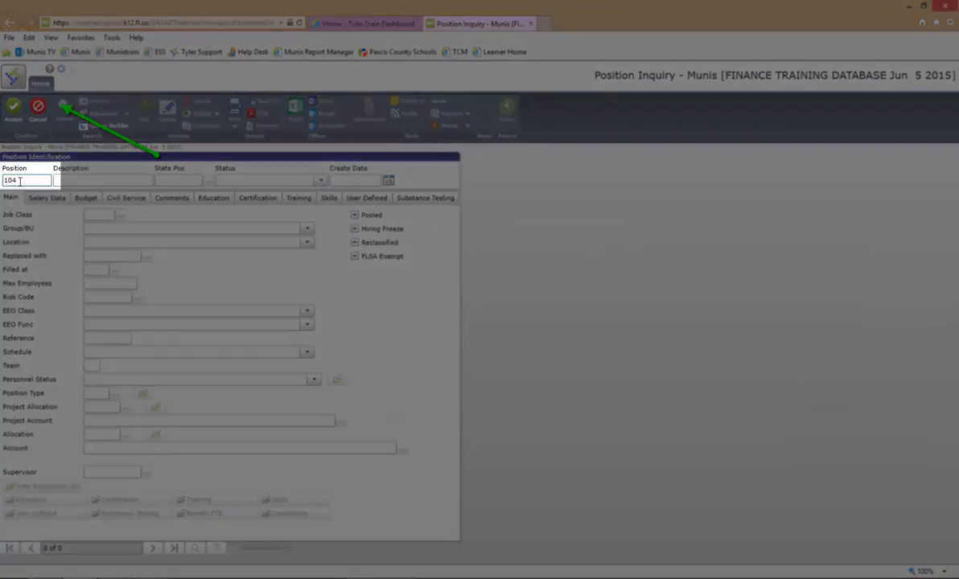
type("807")
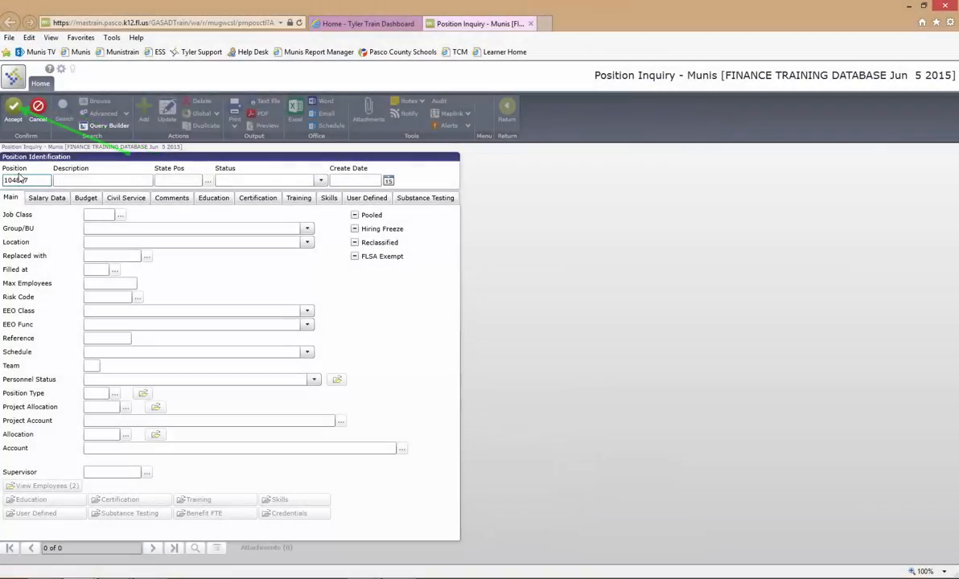
left_click(11, 117)
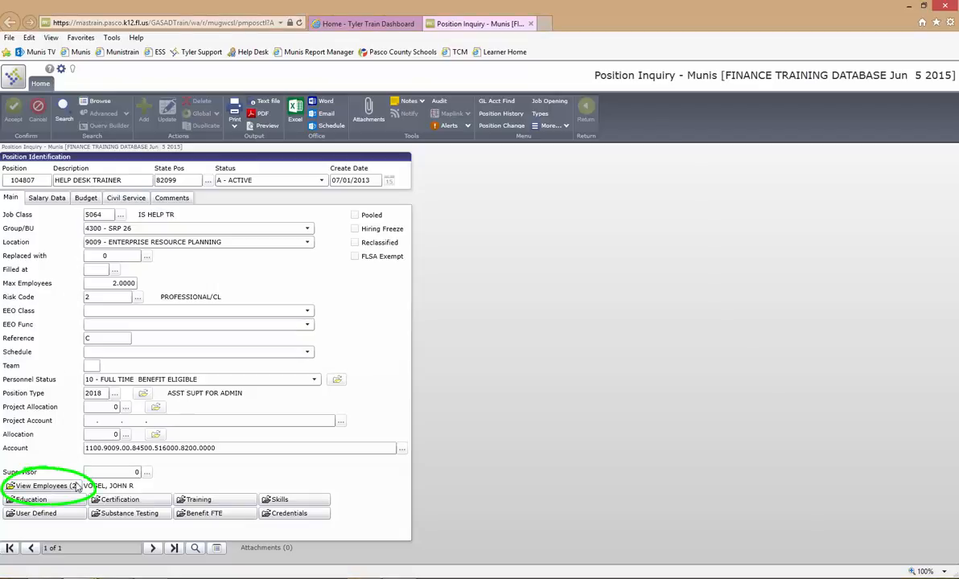
- Check the position's current employees, then create a job opening from position 104807
left_click(76, 487)
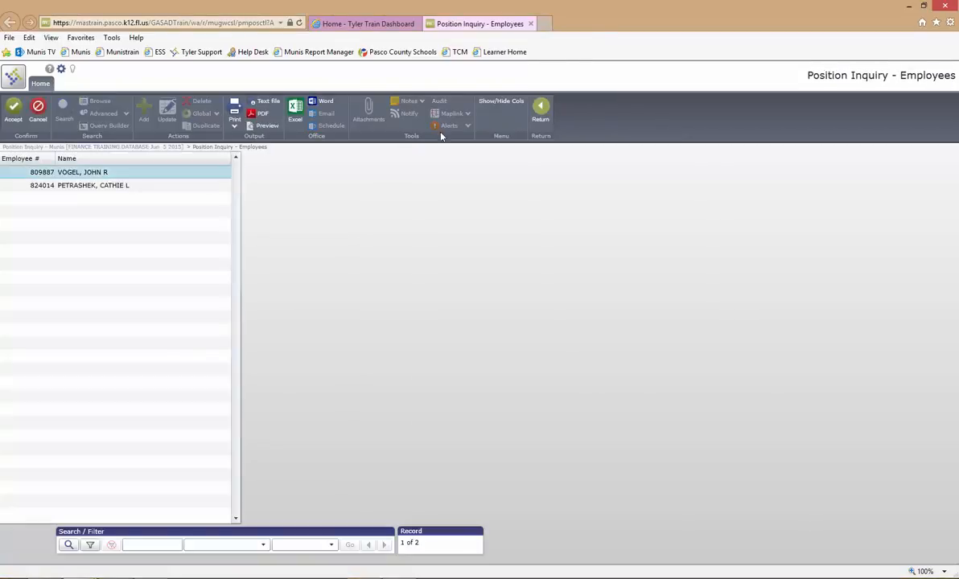
left_click(551, 119)
left_click(549, 102)
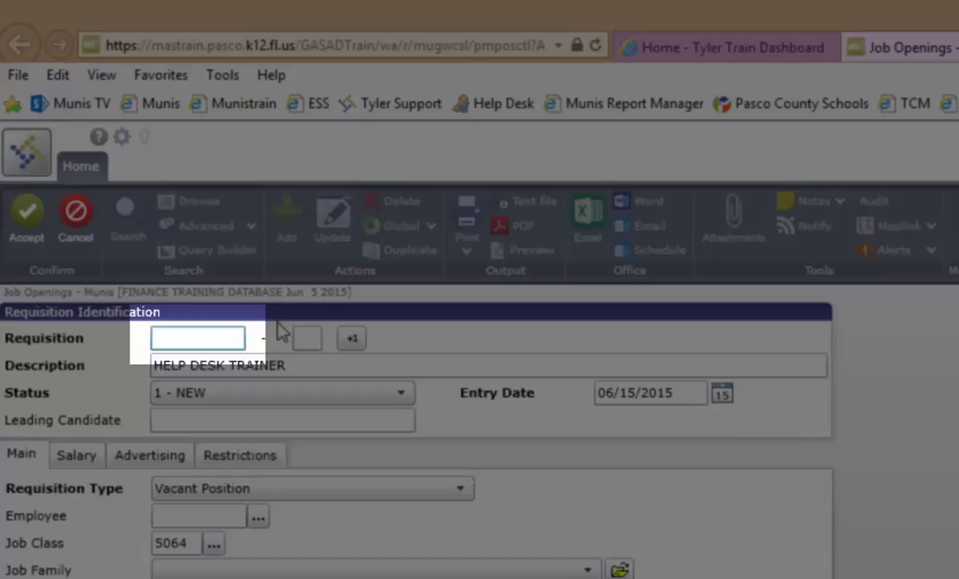
- Enter 19009001 as the requisition number
type("19009")
type("001")
key("Tab")
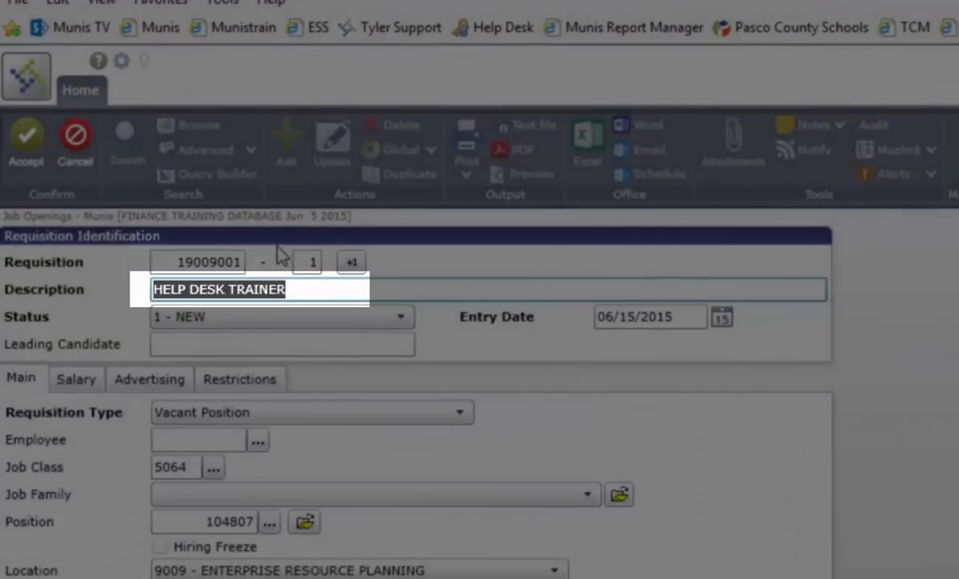
- Change the description to 'IT HELP DESK TRAINER'
type("IT")
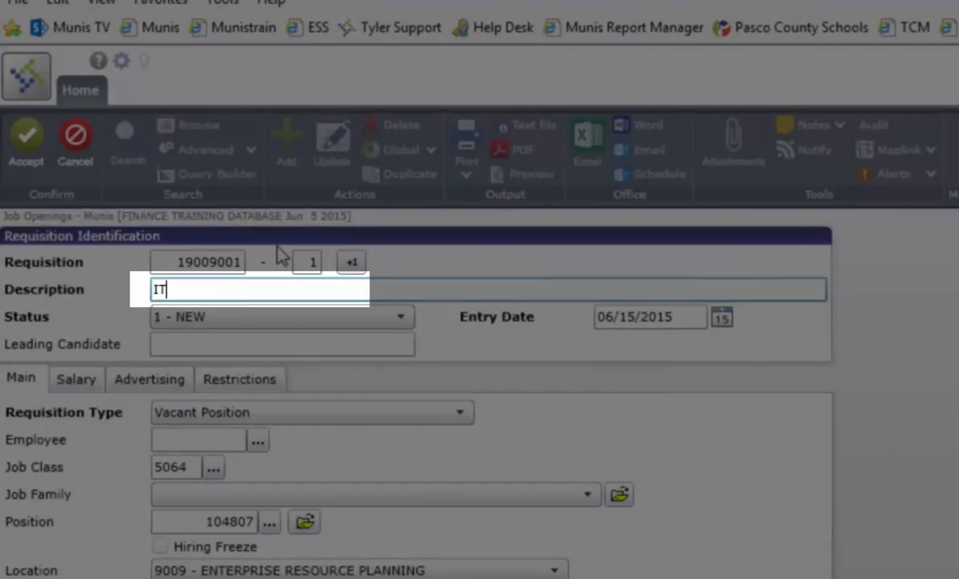
type(" HELP DESK TRAINER")
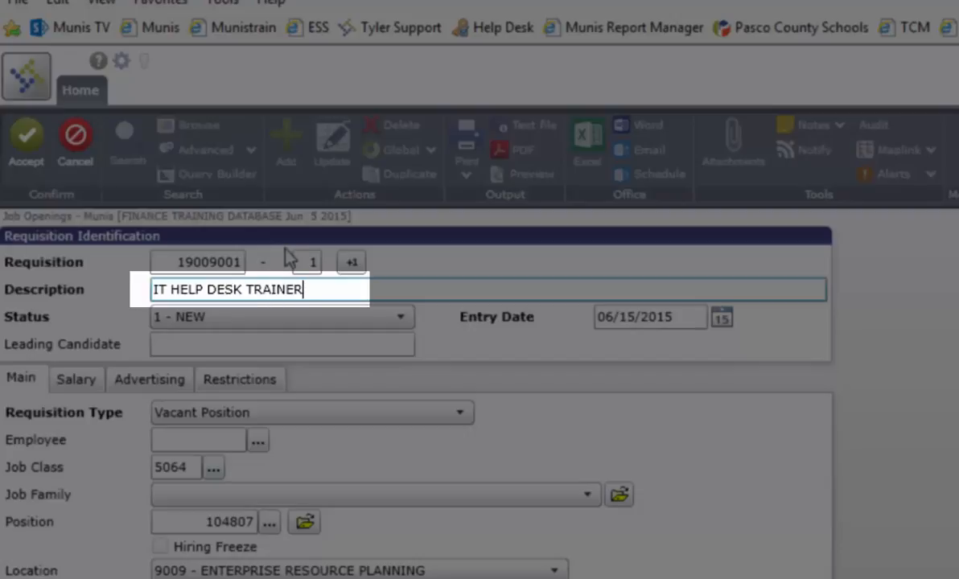
- Set the requisition type to Replacement and enter the replaced employee's number
left_click(312, 413)
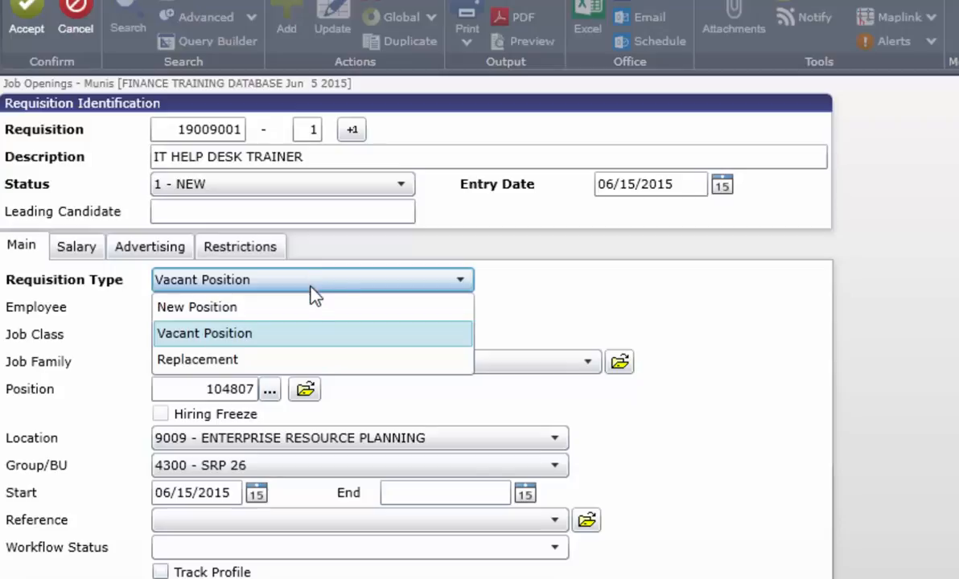
left_click(299, 366)
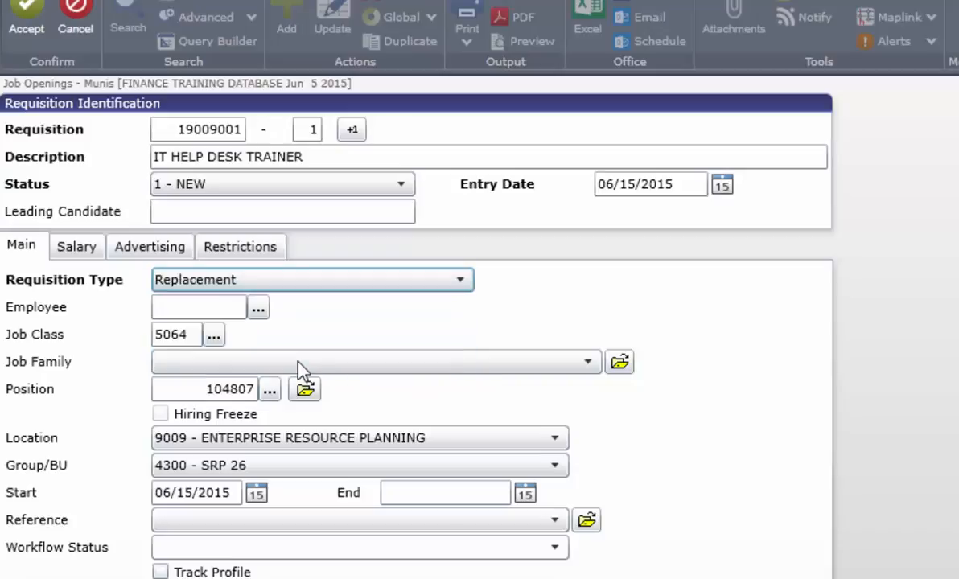
key("Tab")
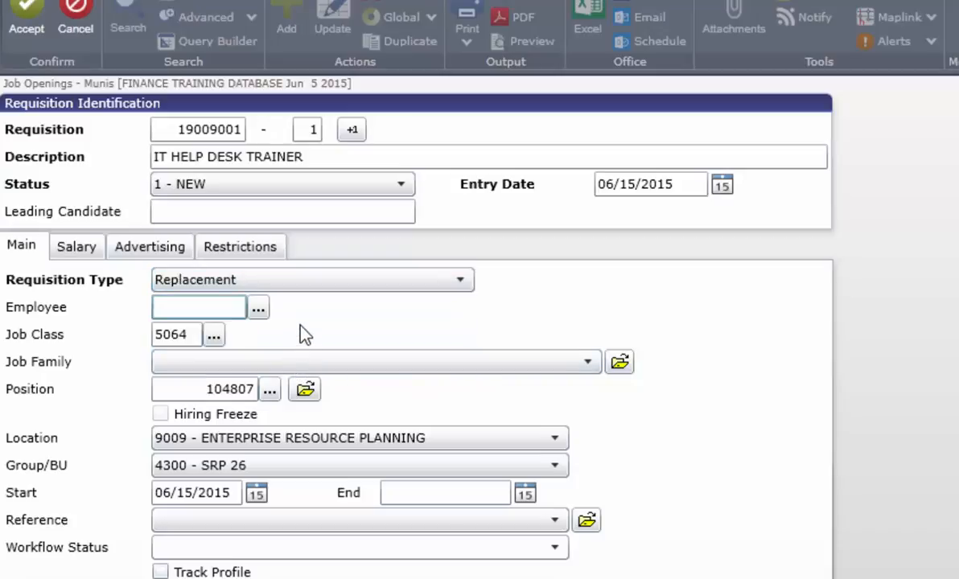
type("809887")
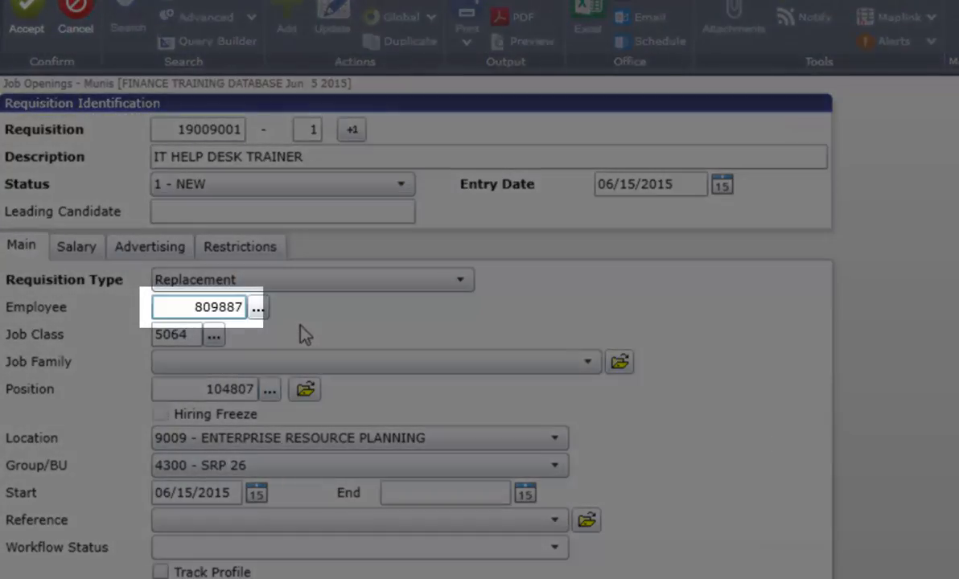
key("Tab")
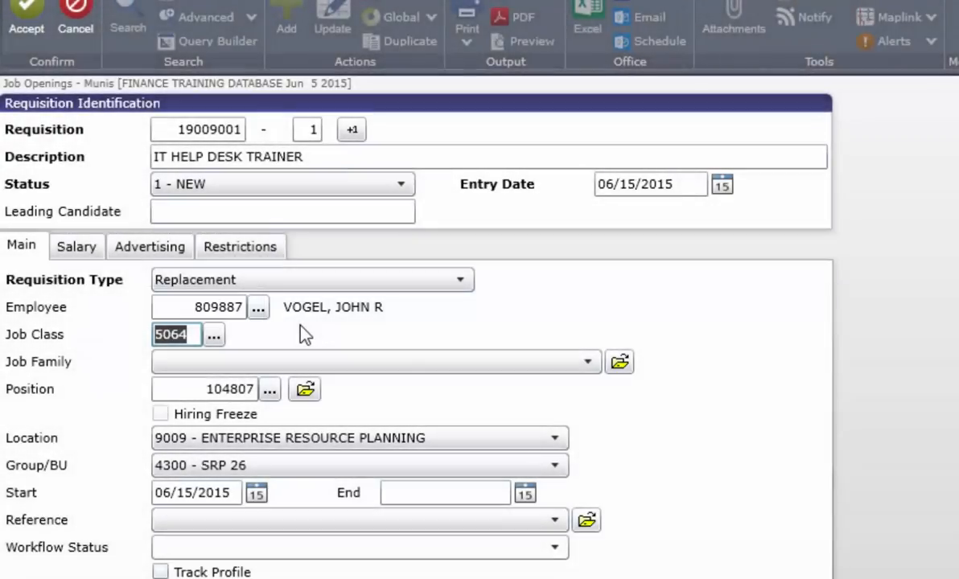
- Choose GENR - GENERAL as the requisition's job family
left_click(318, 364)
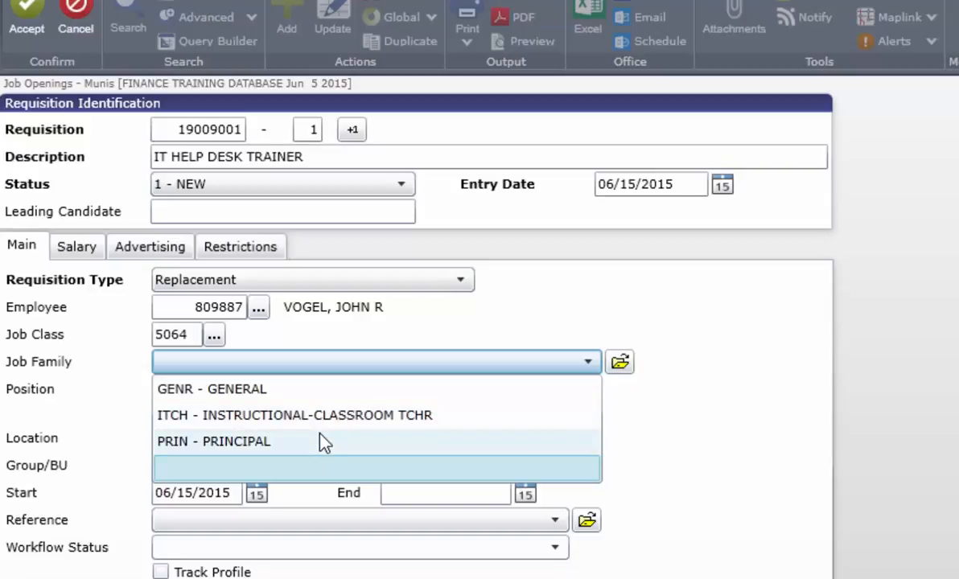
left_click(308, 394)
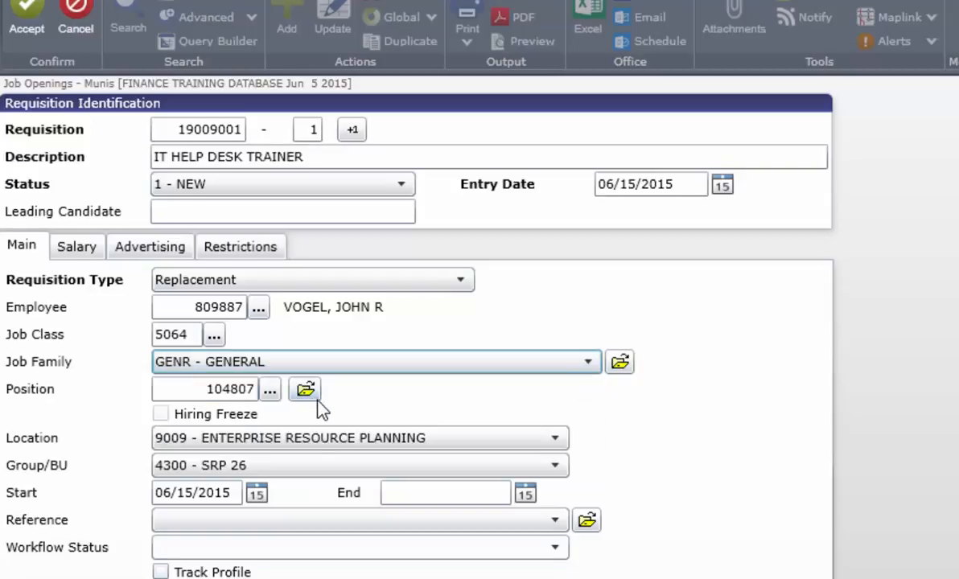
scroll(306, 402, "down", 3)
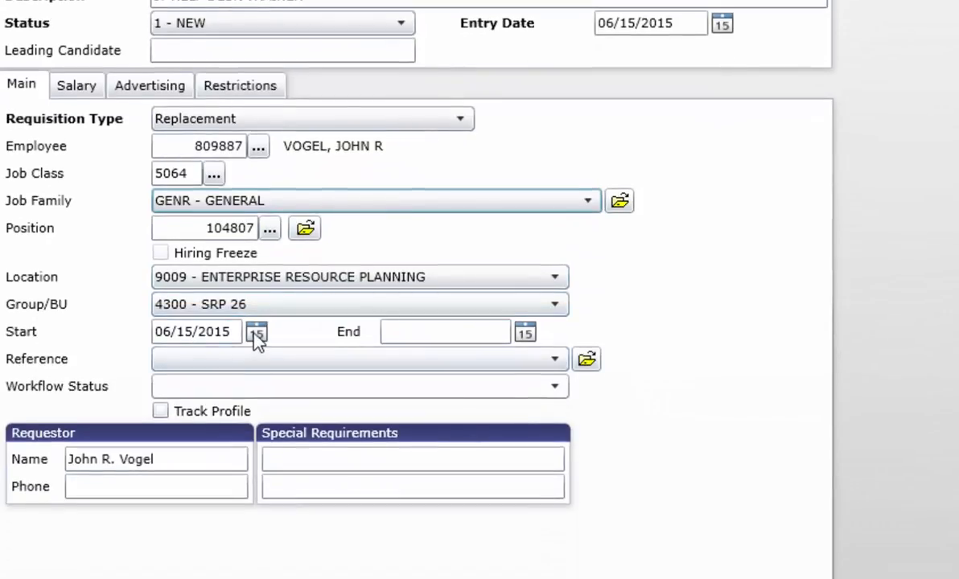
- Set the start date to 06/19/2015 and the end date to 06/25/2015
left_click(256, 333)
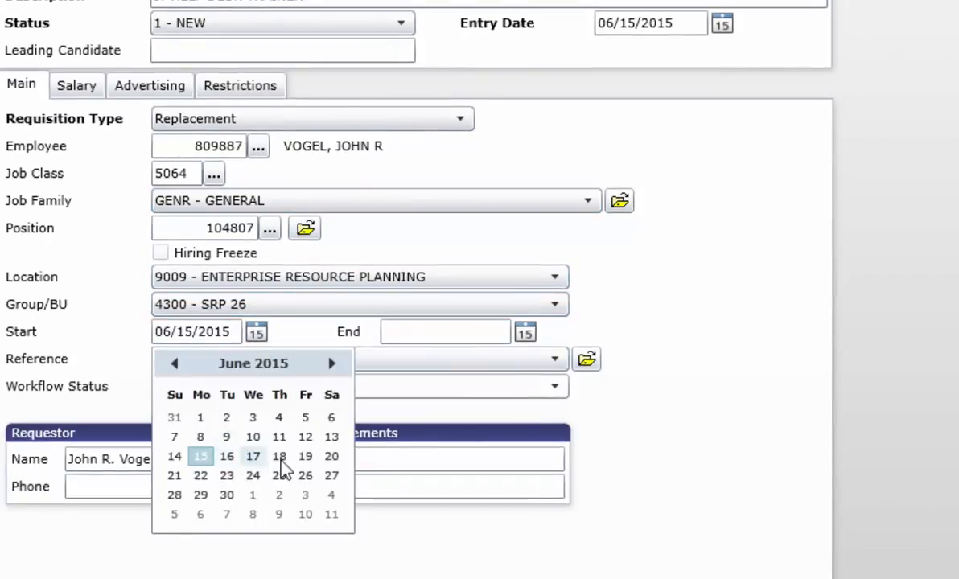
left_click(305, 457)
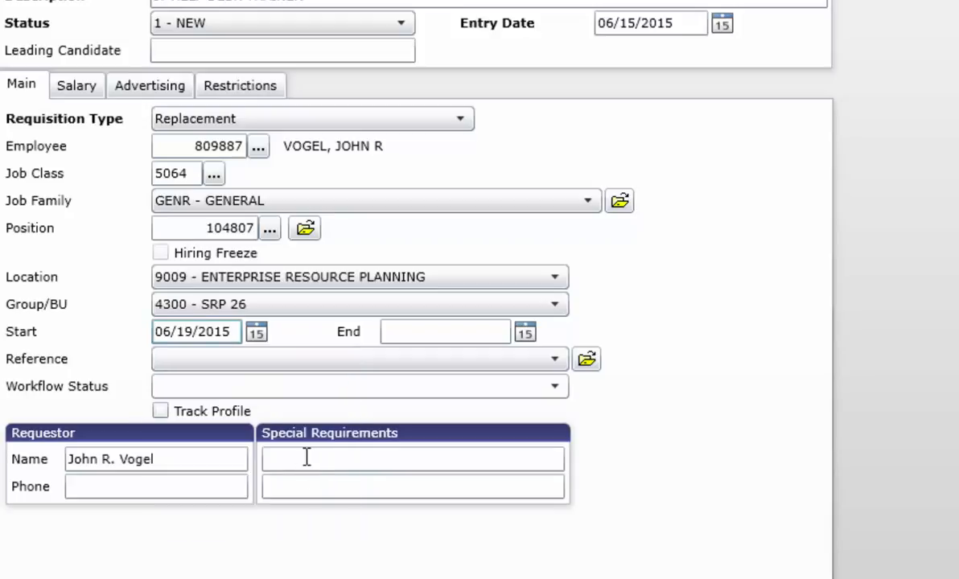
left_click(527, 334)
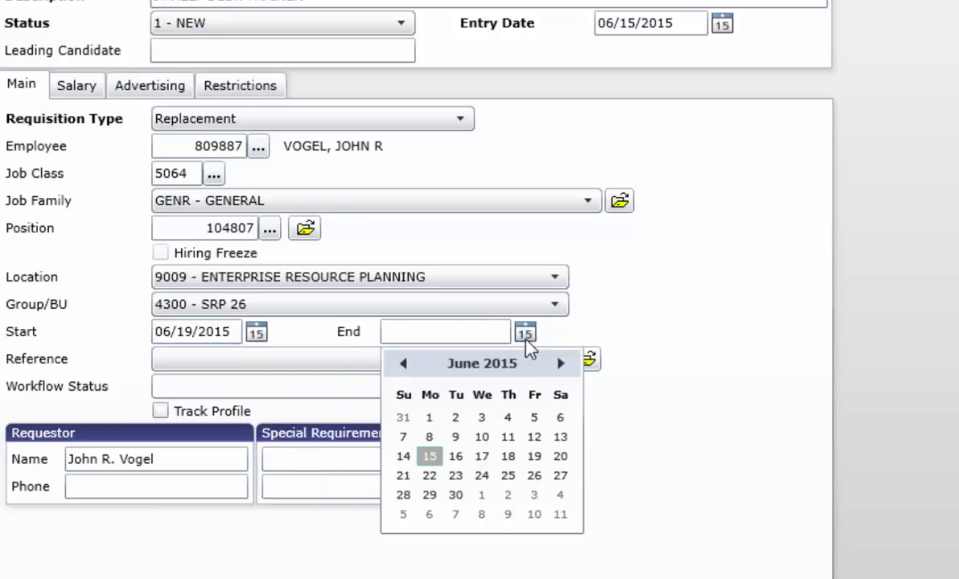
left_click(510, 475)
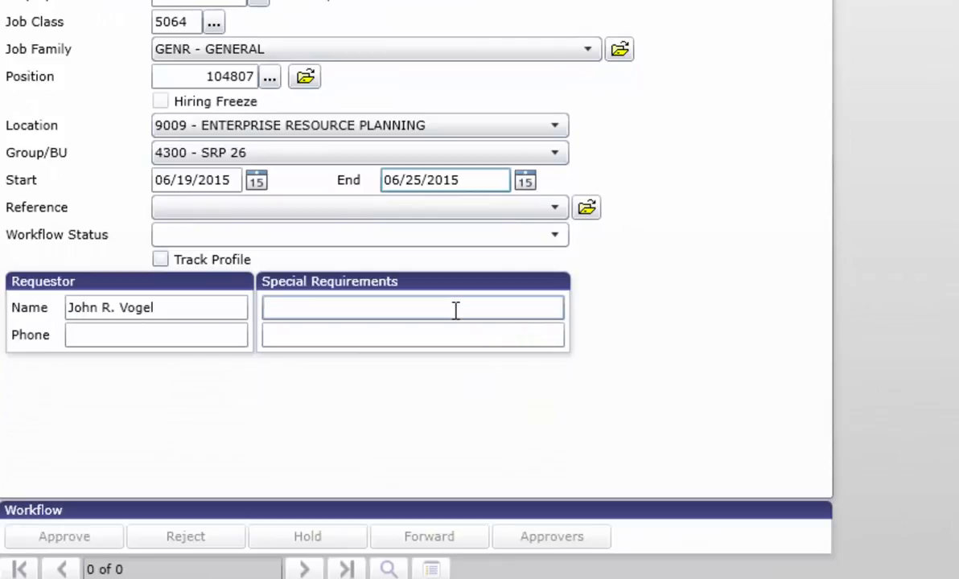
- Enter the requestor's phone and special requirements 'No special requirements for this ad'
left_click(214, 336)
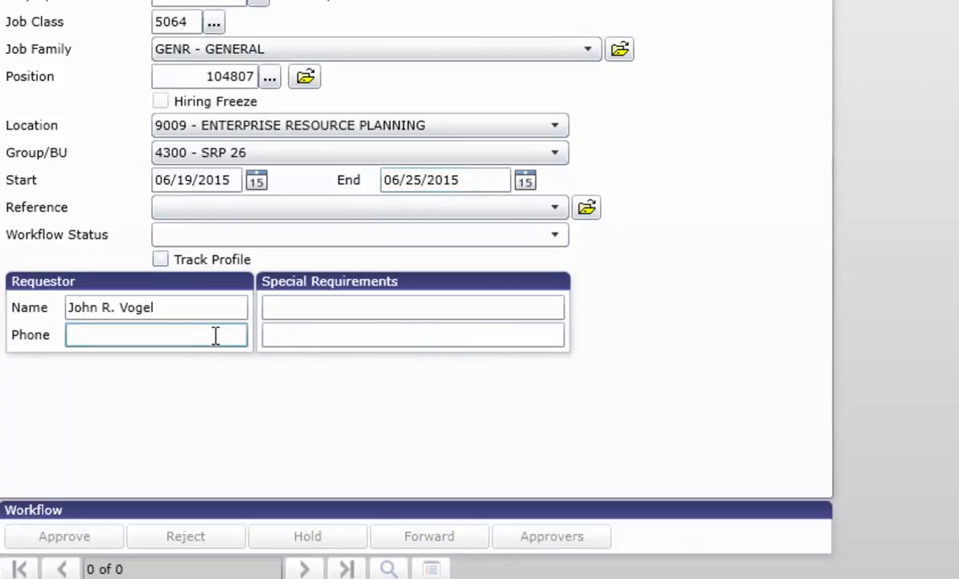
type("42000")
left_click(294, 310)
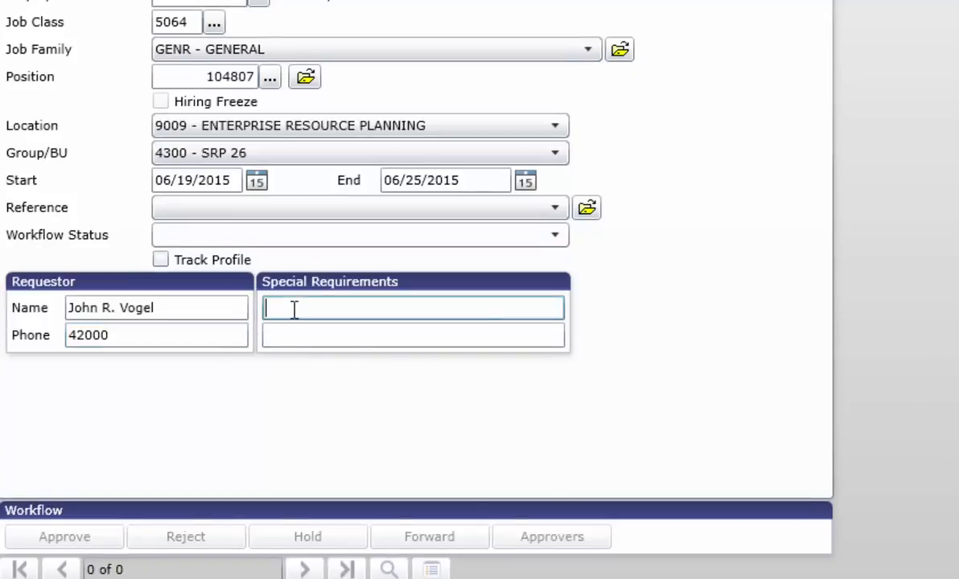
type("No special requirements ")
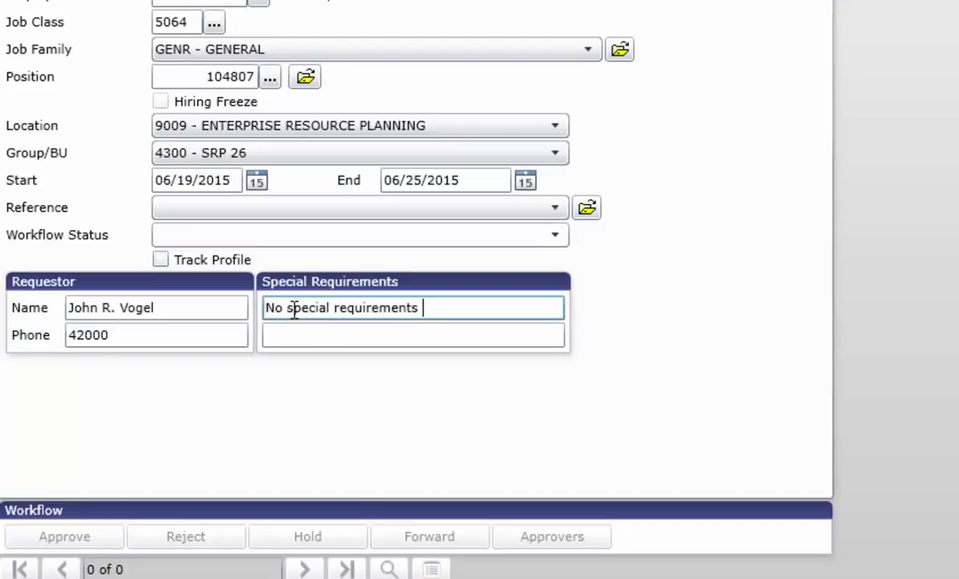
type("for this ad")
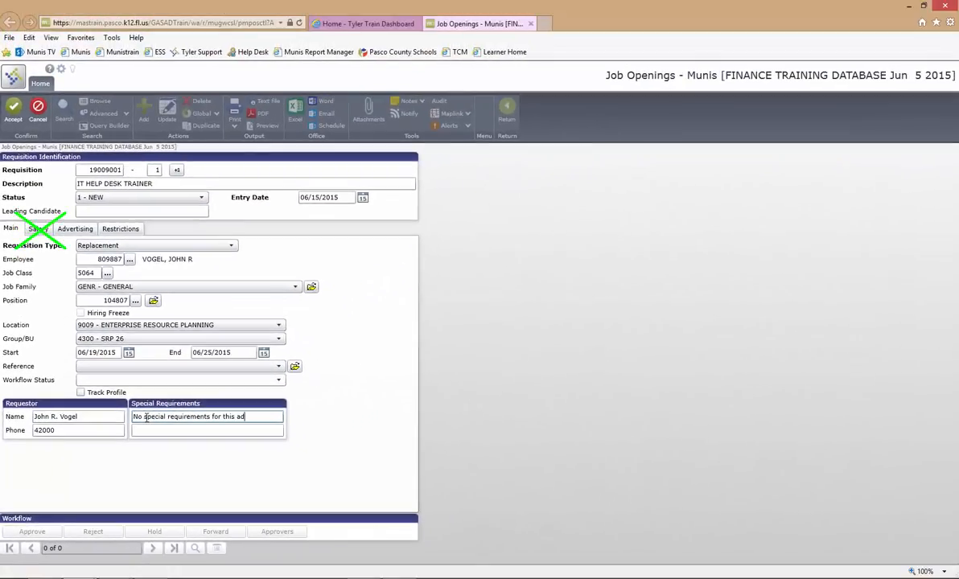
- On the Advertising details, set Post to Internal and External
left_click(74, 229)
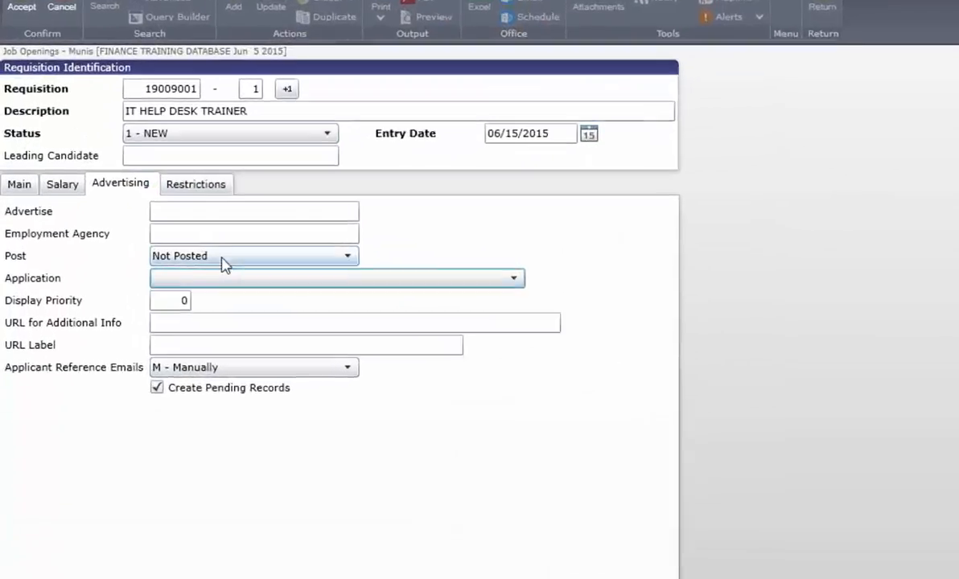
left_click(135, 273)
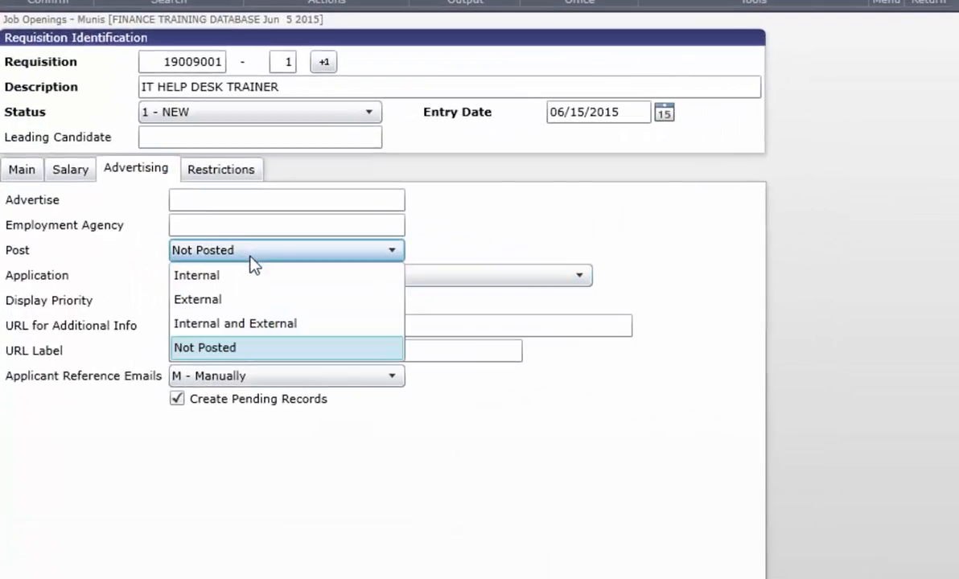
left_click(254, 326)
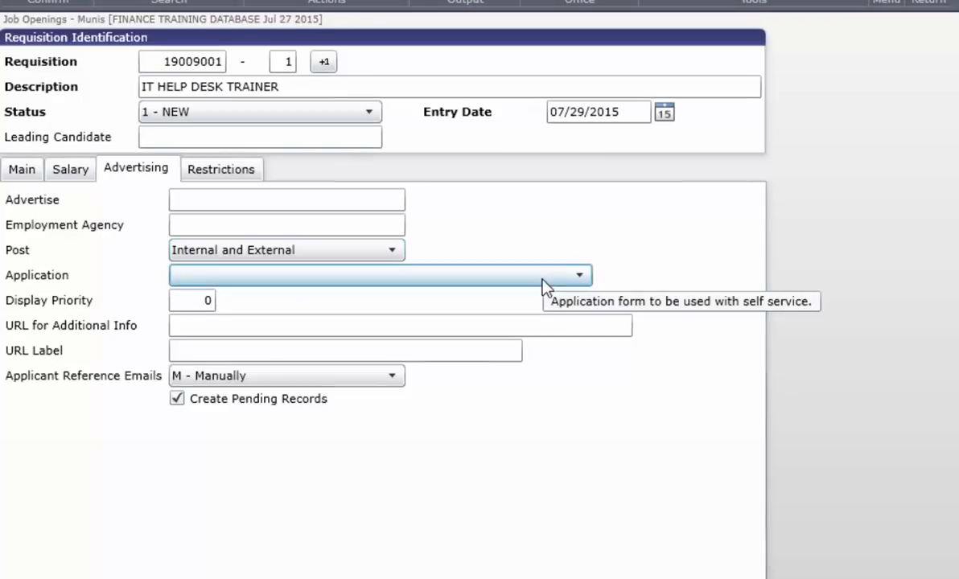
left_click(545, 277)
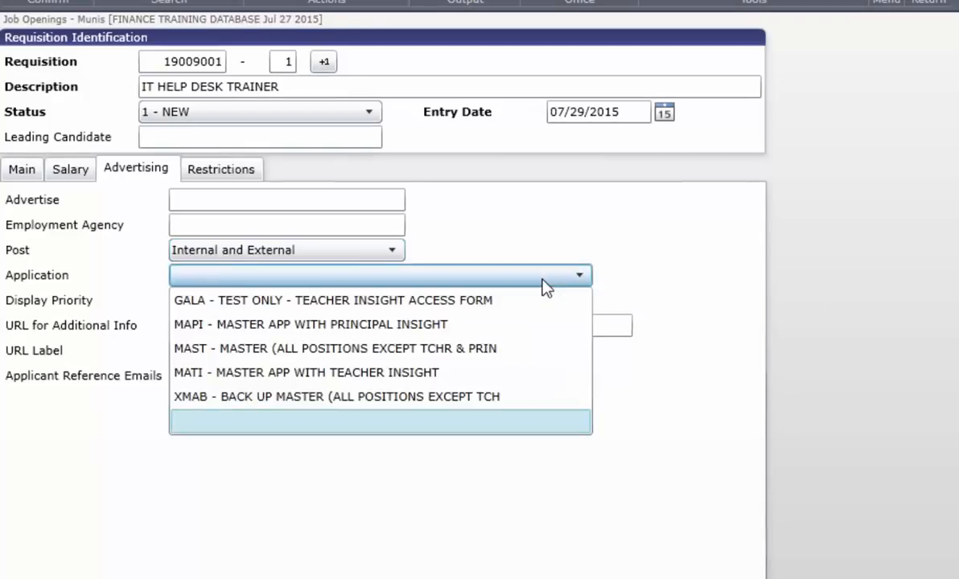
left_click(505, 350)
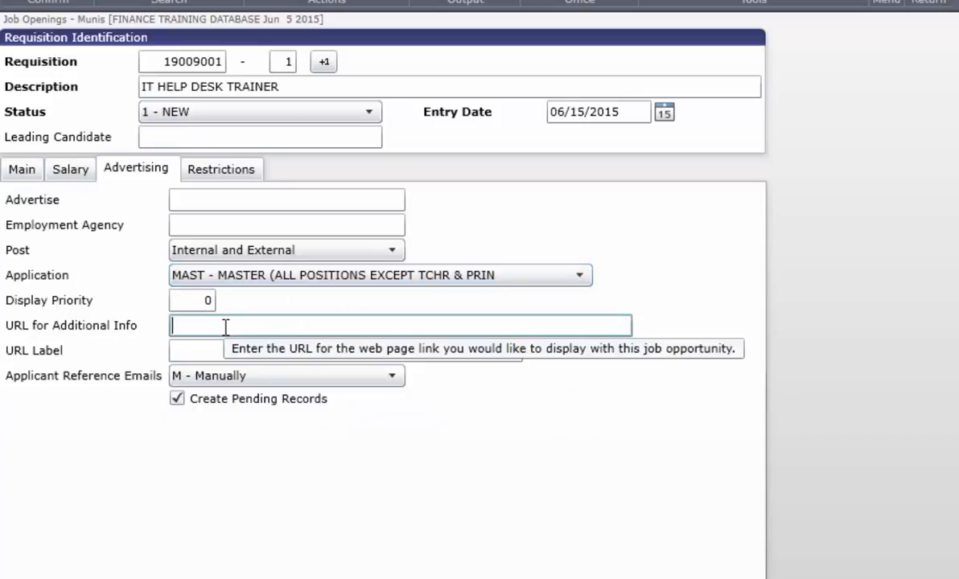
type("http://")
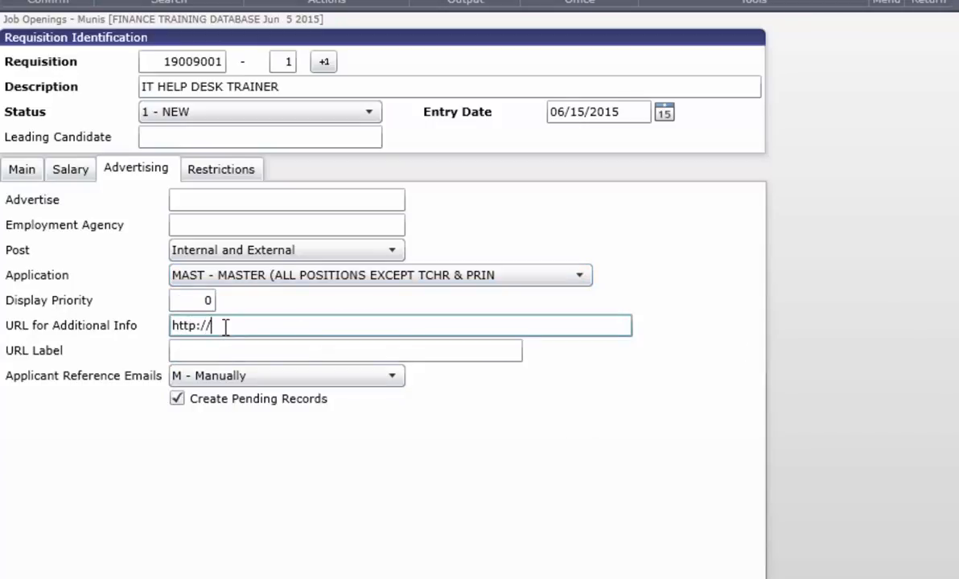
type("www.pasco.k12.fl")
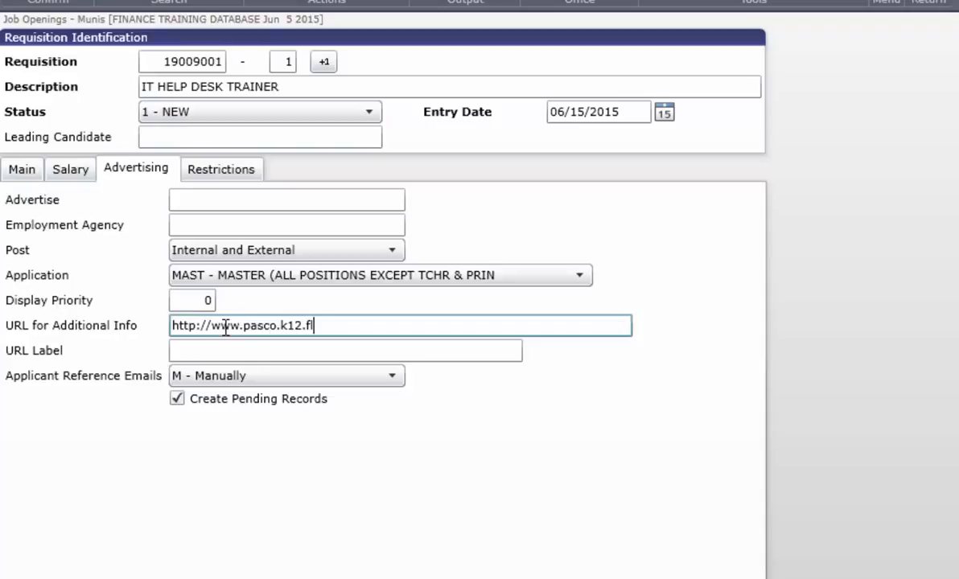
type(".us/library/")
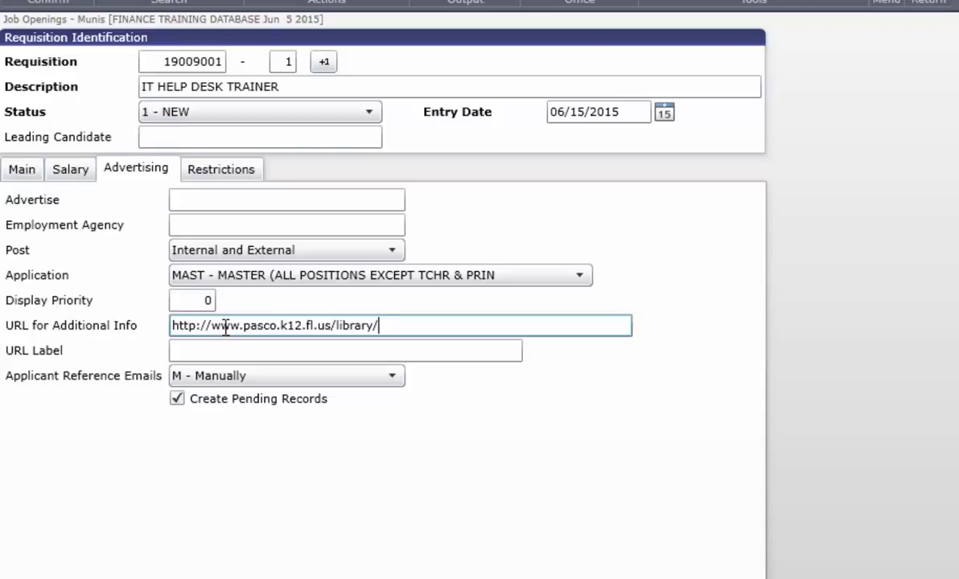
type("hr/job_dec")
key("BackSpace")
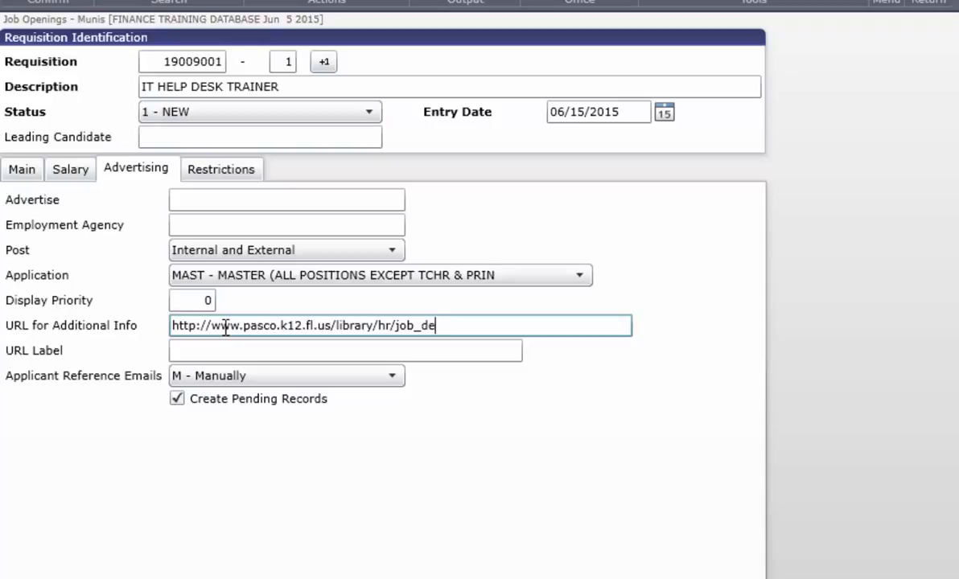
type("scriptions")
- Label the link 'Job Description' and send reference emails automatically on apply
left_click(193, 352)
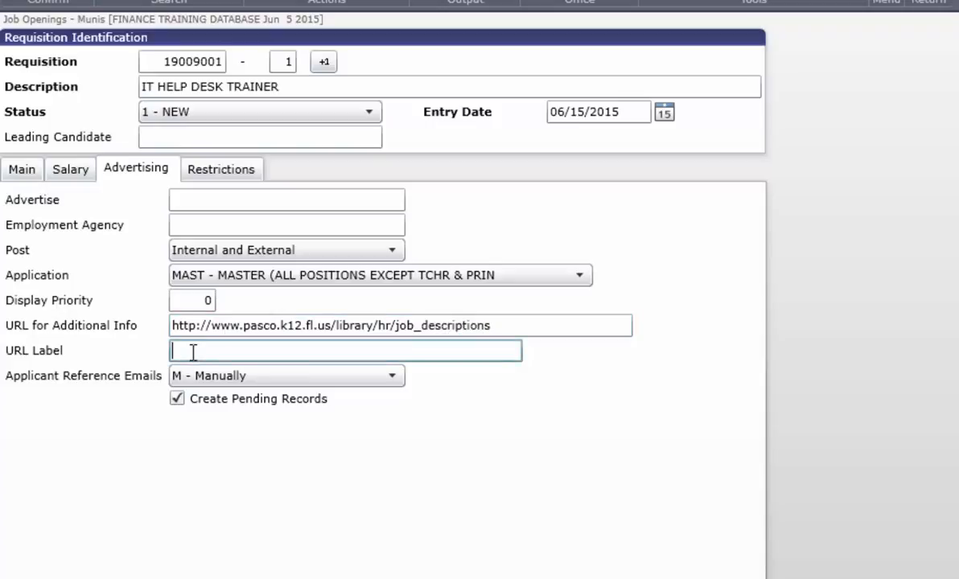
type("Job Description")
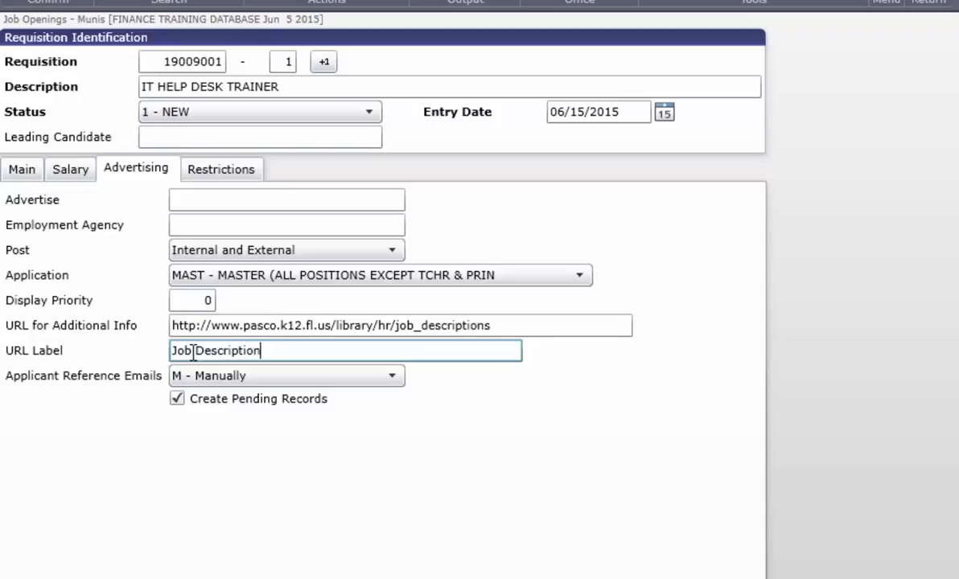
left_click(309, 378)
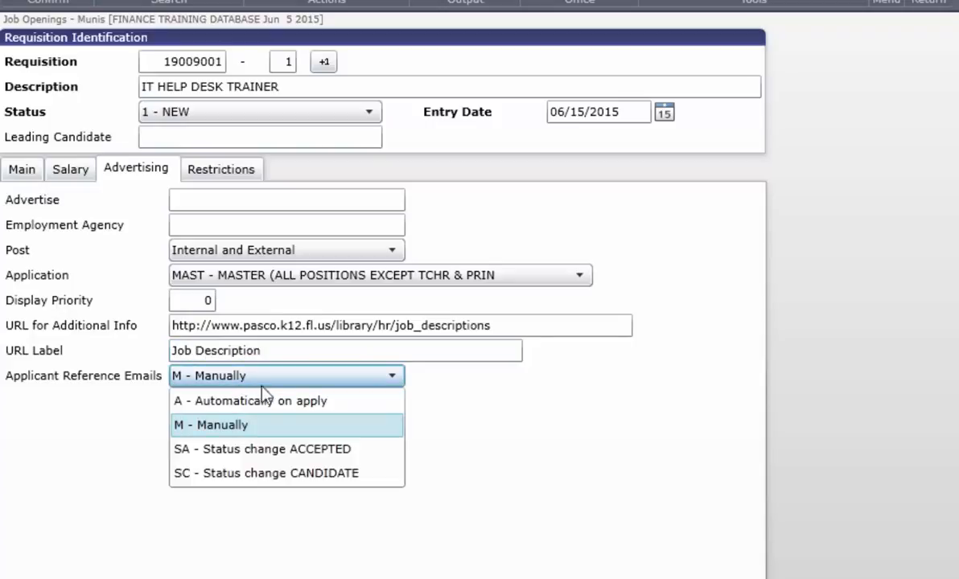
left_click(284, 403)
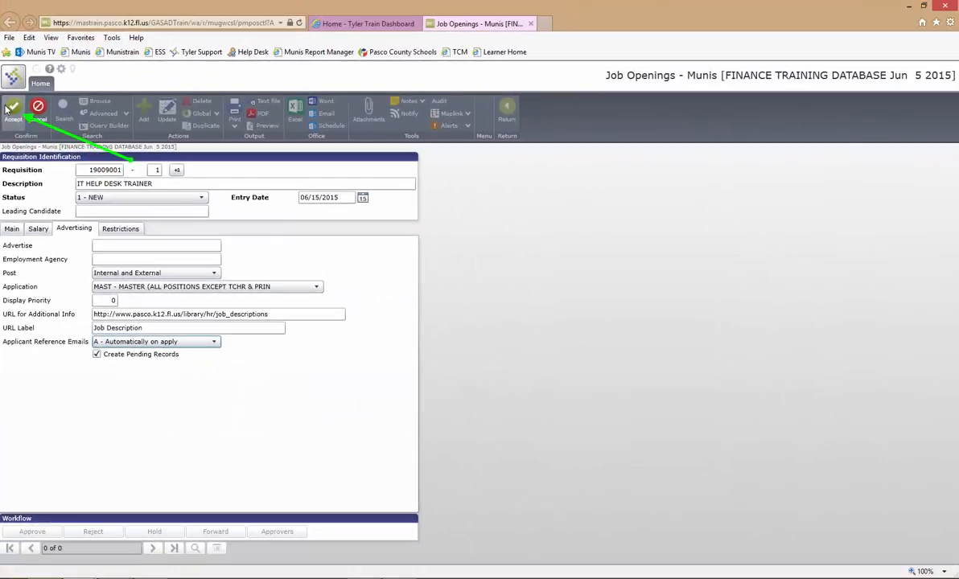
- Accept requisition 19009001 and save the general note 'Must be certified and highly qualified'
left_click(8, 81)
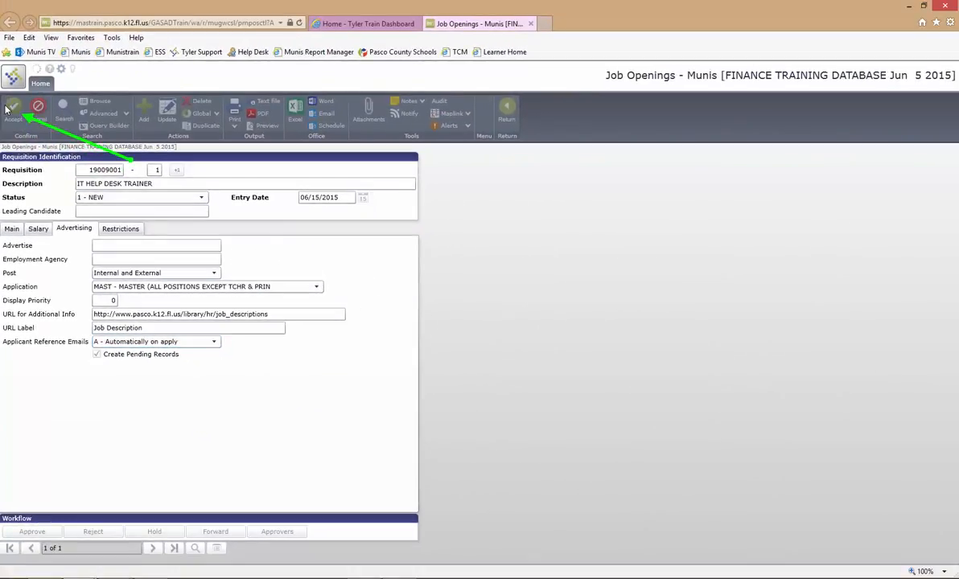
left_click(409, 101)
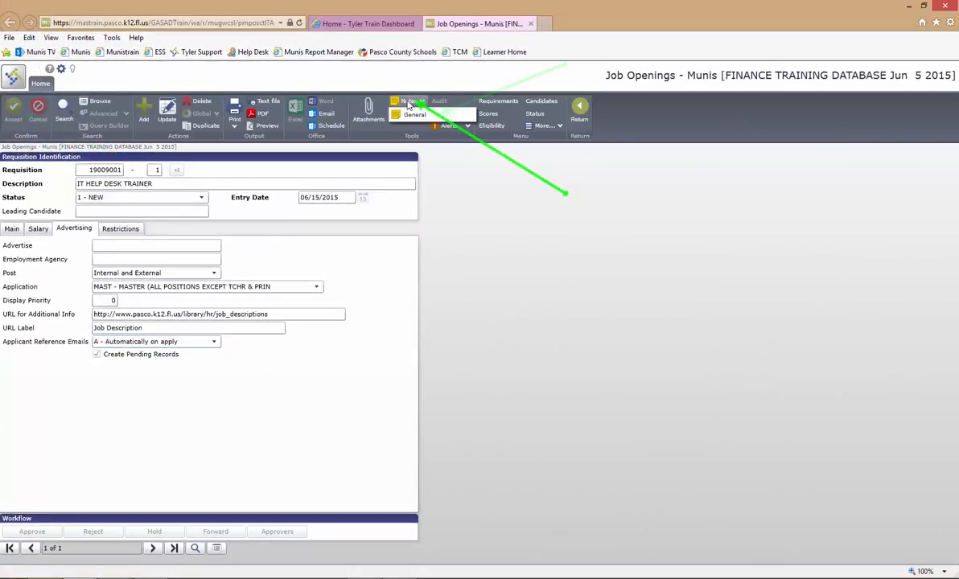
left_click(415, 115)
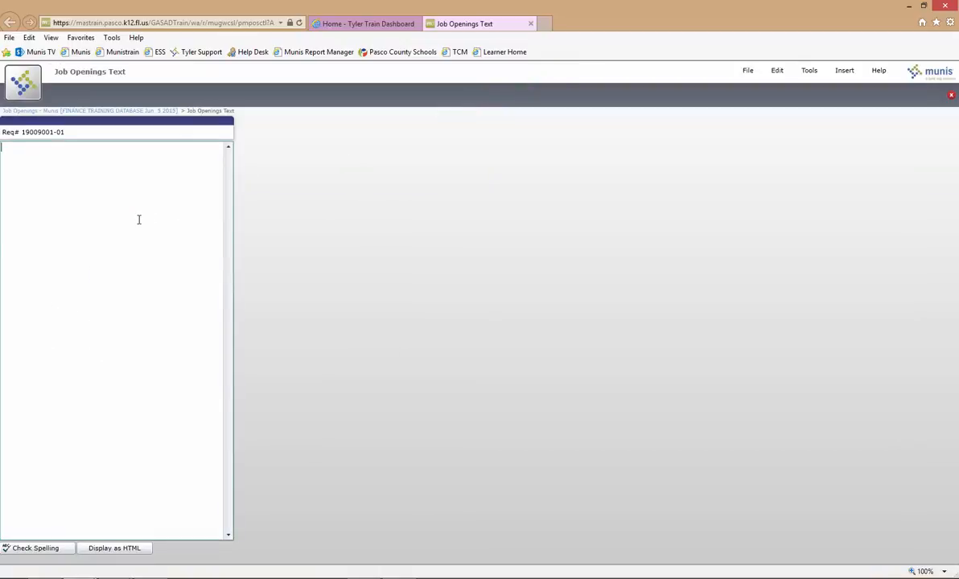
type("Must be certified and highly qualified")
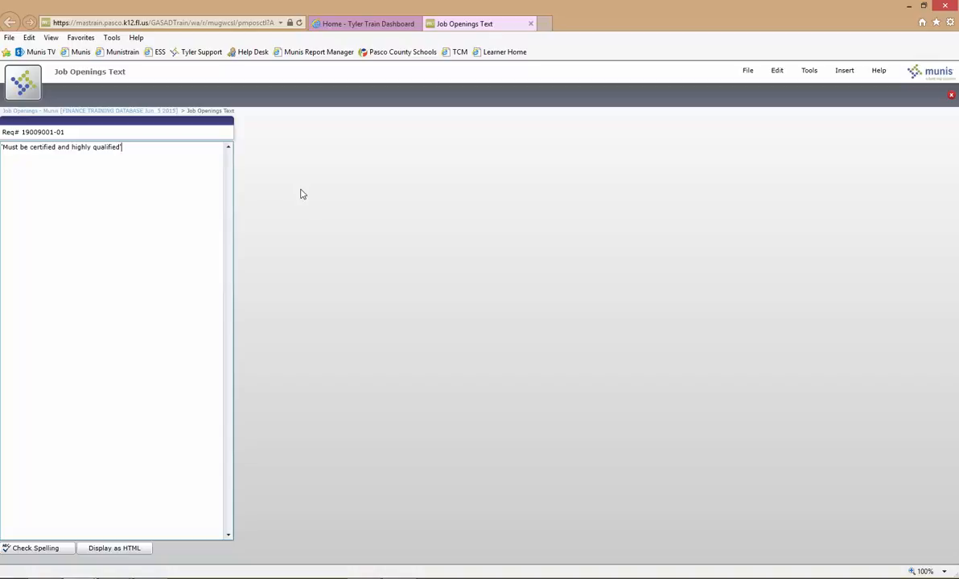
left_click(951, 94)
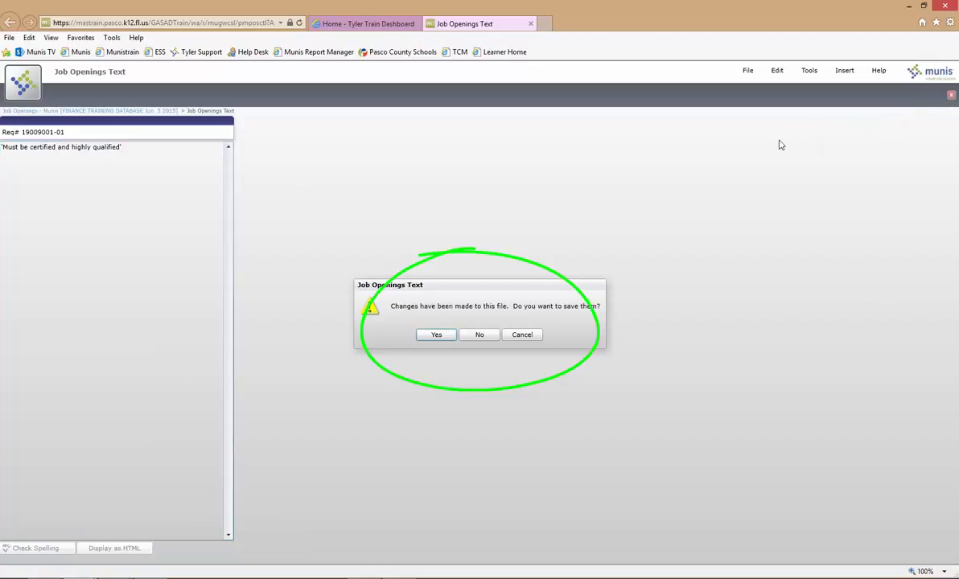
left_click(436, 336)
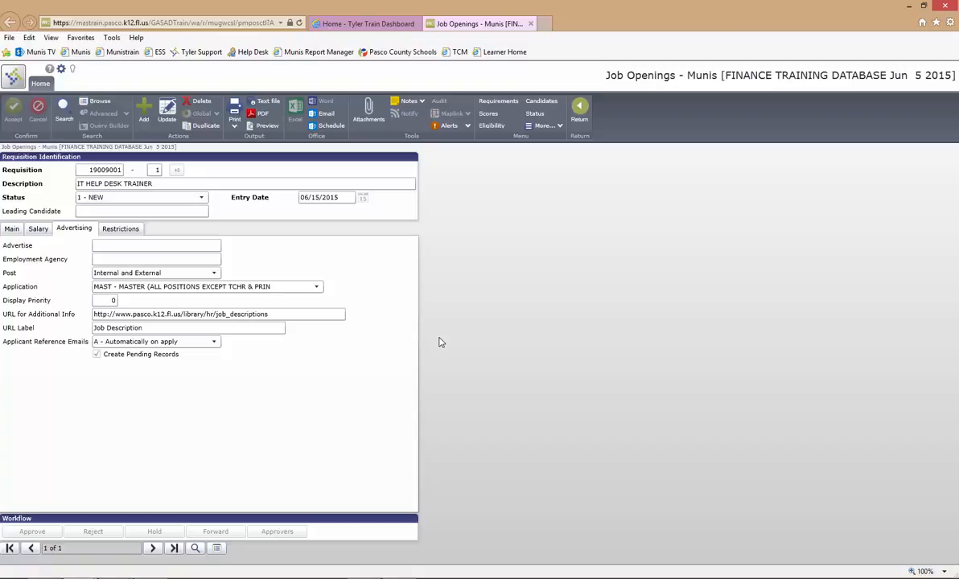
- Release requisition 19009001 for approval and view its approvers, step 10 In Progress
left_click(543, 125)
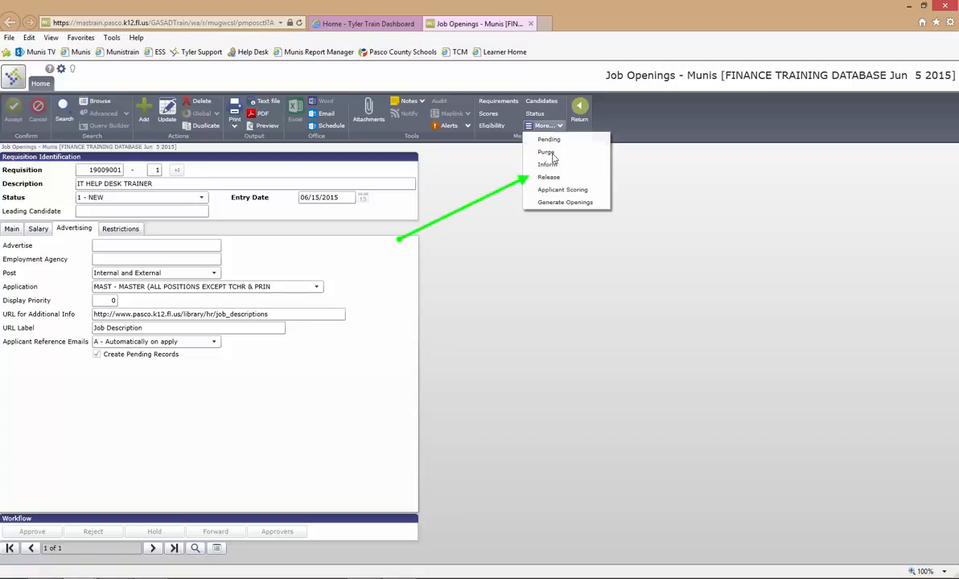
left_click(551, 177)
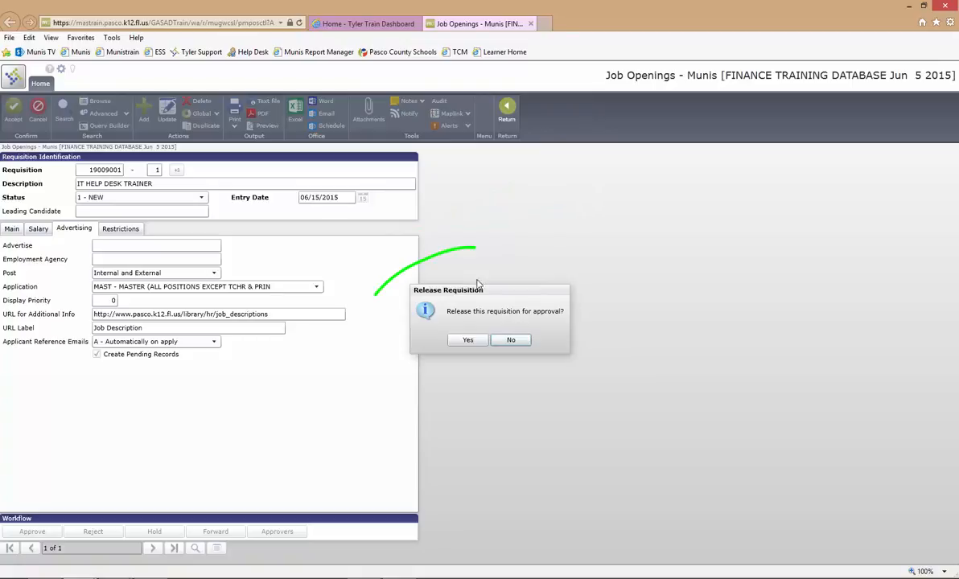
left_click(467, 339)
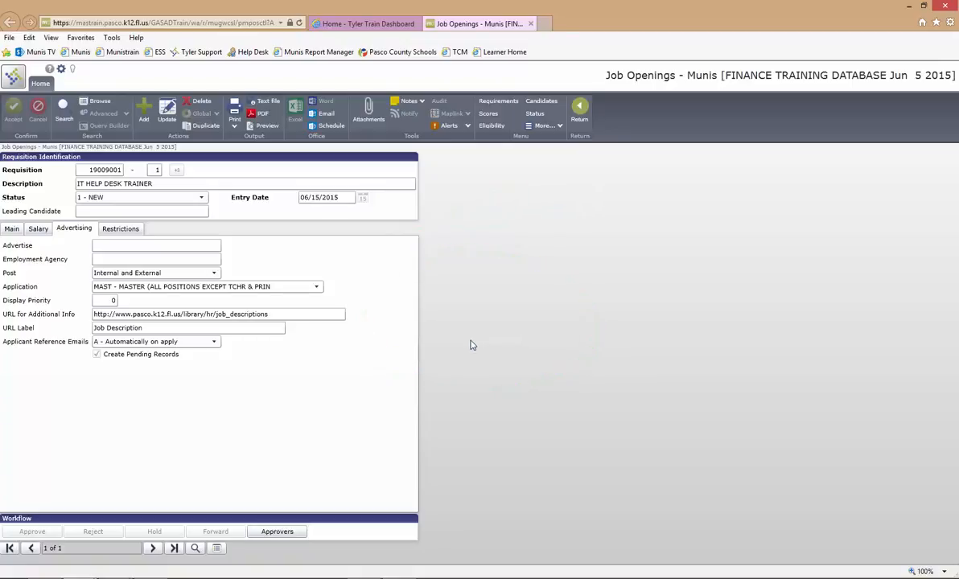
left_click(293, 531)
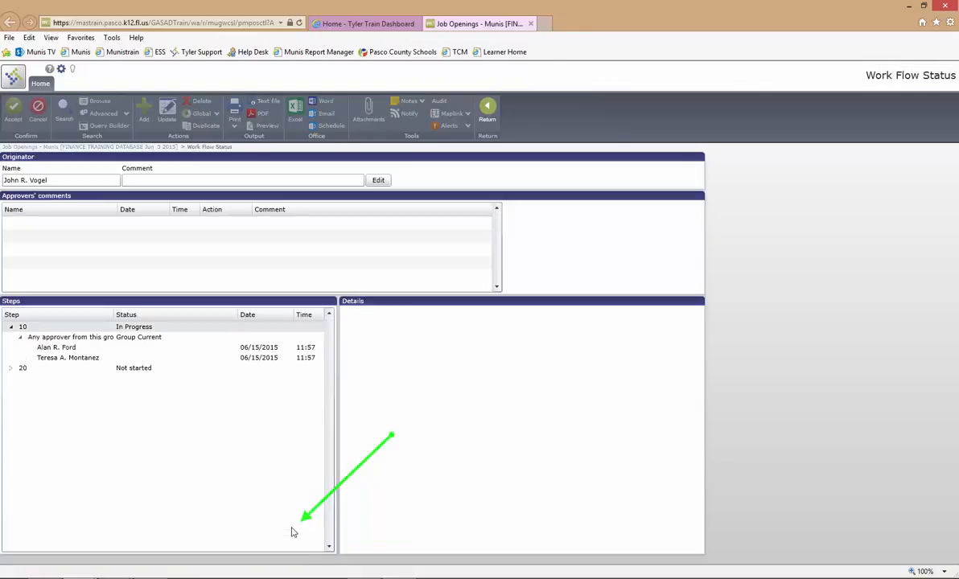